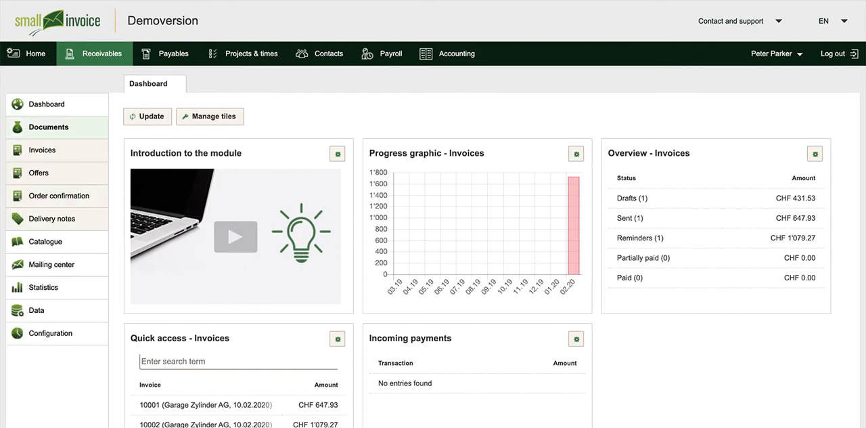
Start a new invoice and assign a newly created company contact, Peter Trust Ltd., as its customer.
left_click(42, 151)
left_click(196, 116)
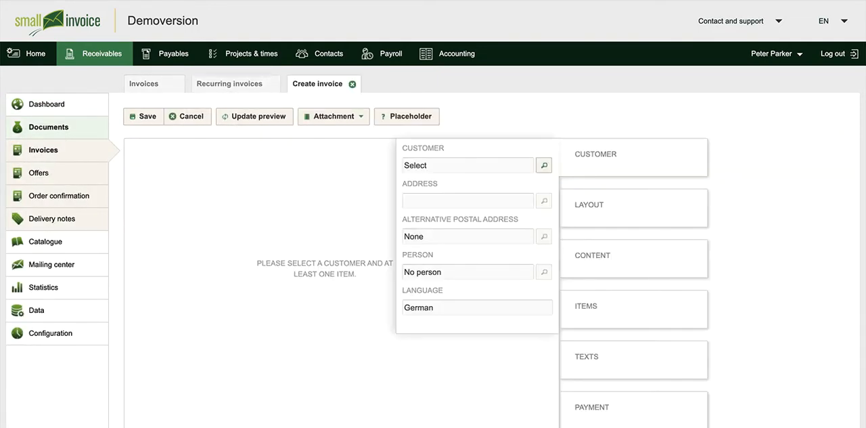
left_click(433, 165)
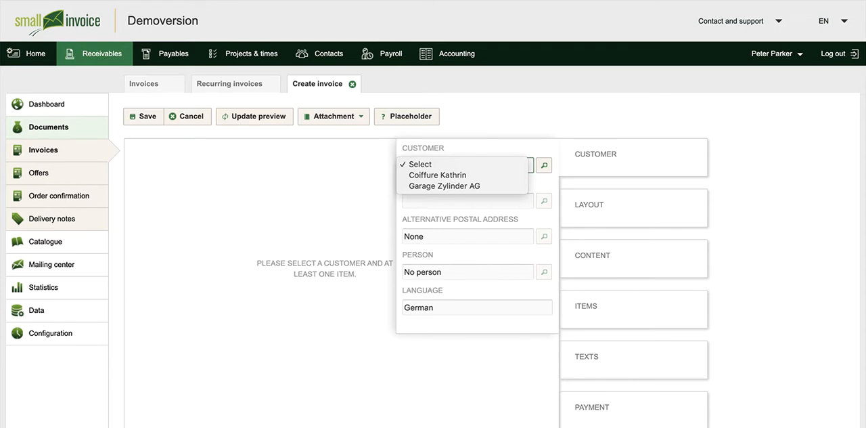
left_click(544, 165)
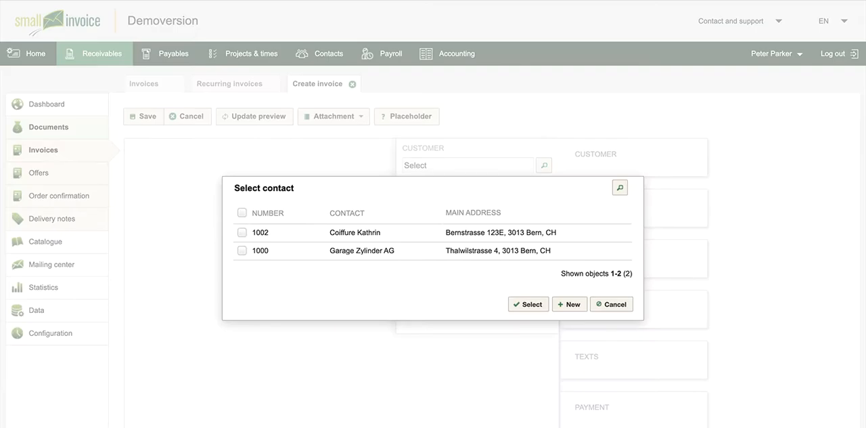
left_click(569, 304)
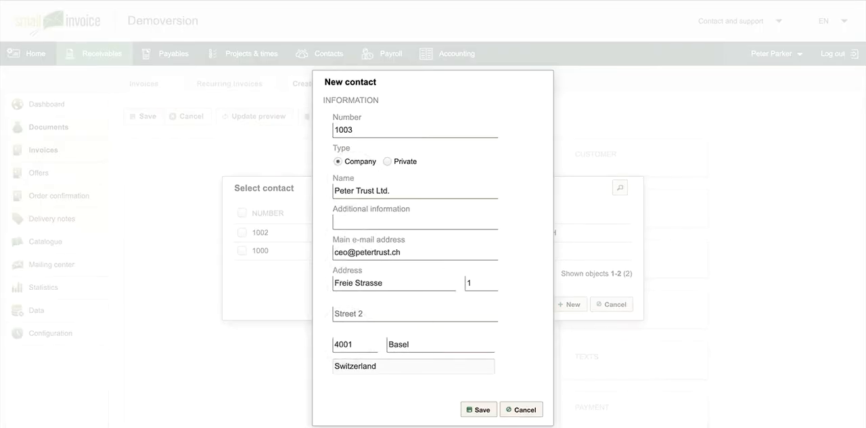
left_click(478, 410)
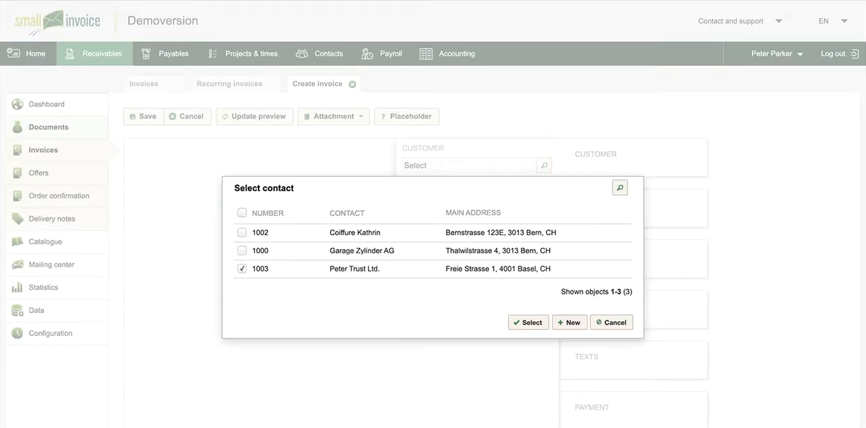
left_click(528, 322)
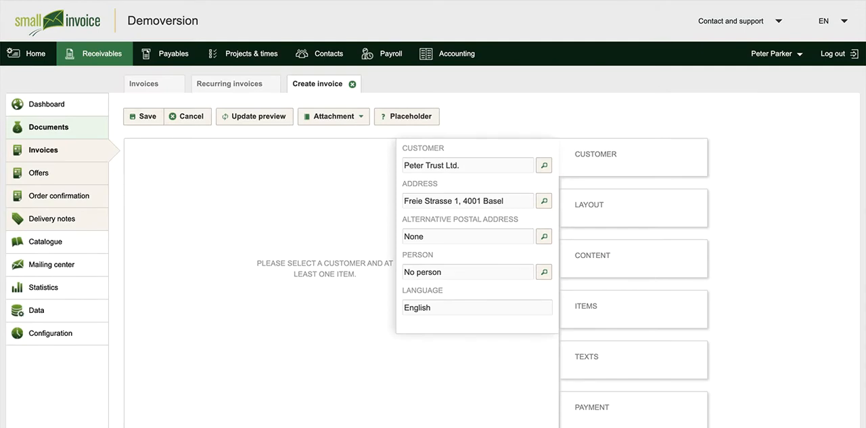
left_click(433, 308)
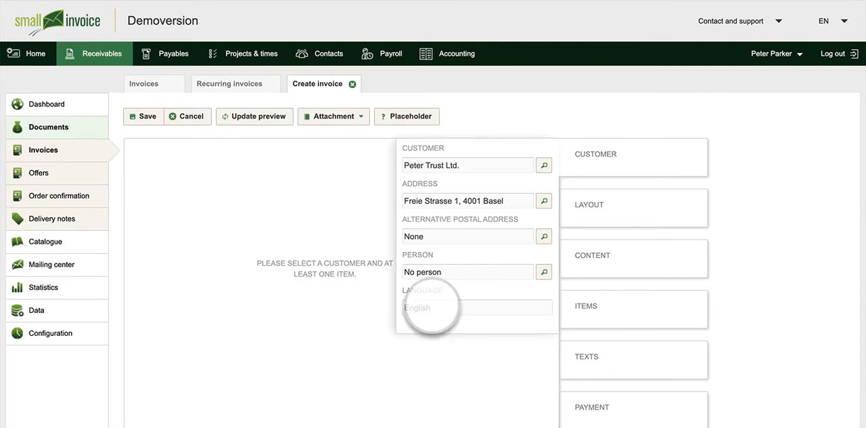
Examine the invoice's layout choice and the columns it displays.
left_click(581, 205)
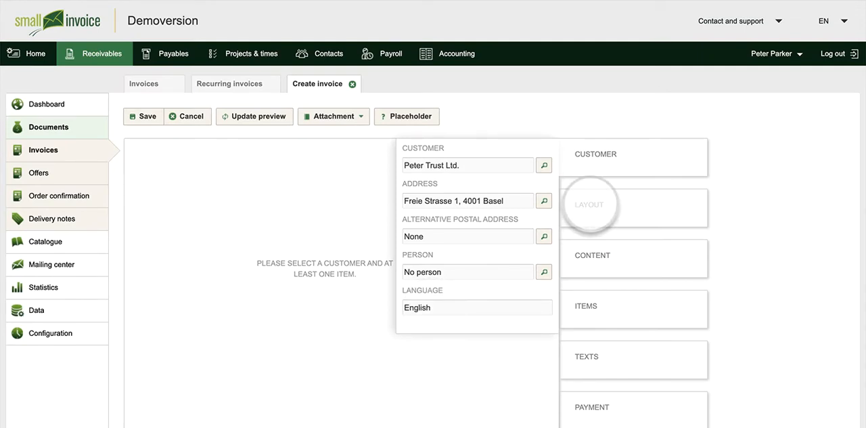
left_click(462, 216)
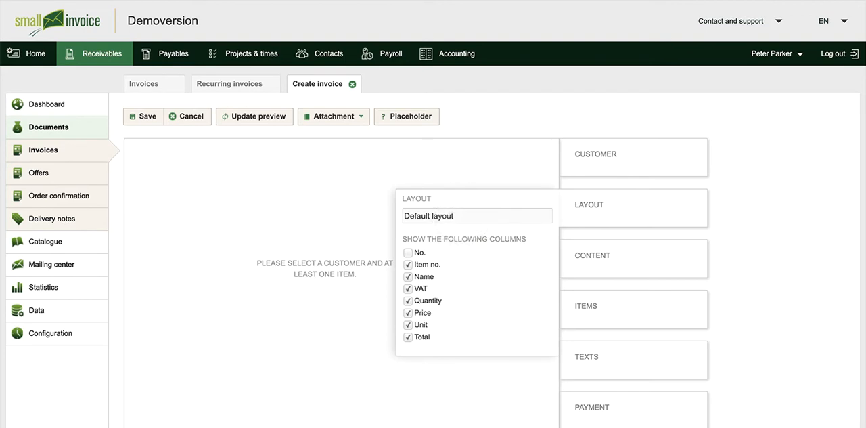
left_click(409, 266)
Fill in the content: service IT Support, period 01.01.2020 to 31.01.2020, 10 % discount, and cash discount 2 with deadline 14.02.2020.
left_click(591, 255)
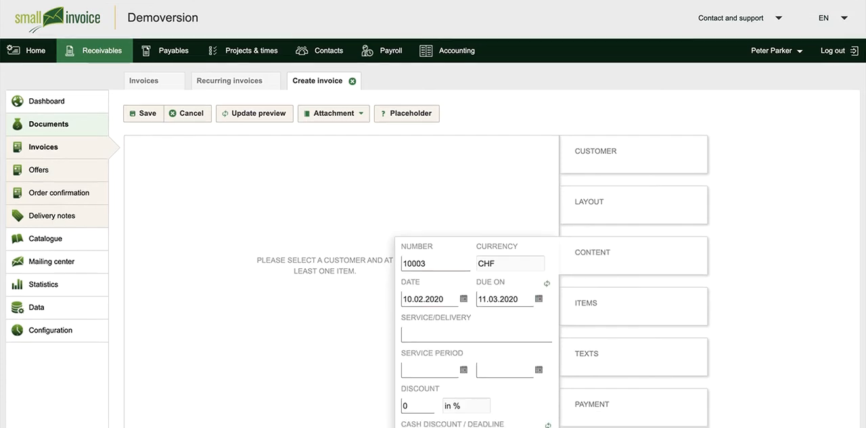
scroll(590, 255, "down", 1)
scroll(433, 214, "down", 2)
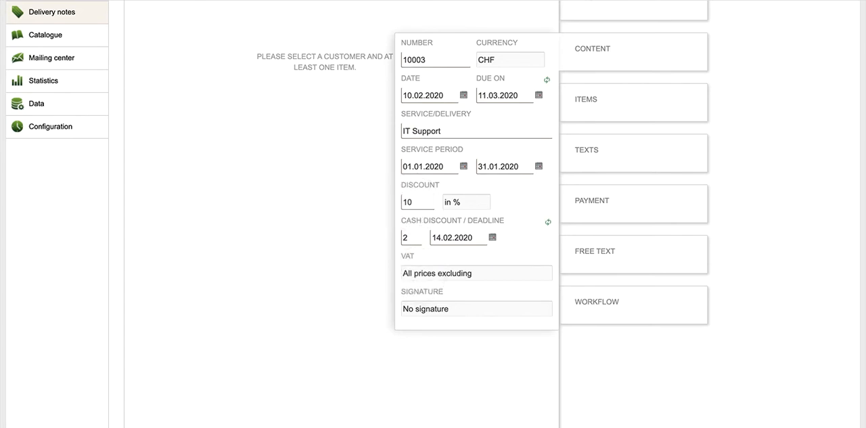
Add the Consulting service from the catalogue to the invoice items.
left_click(588, 101)
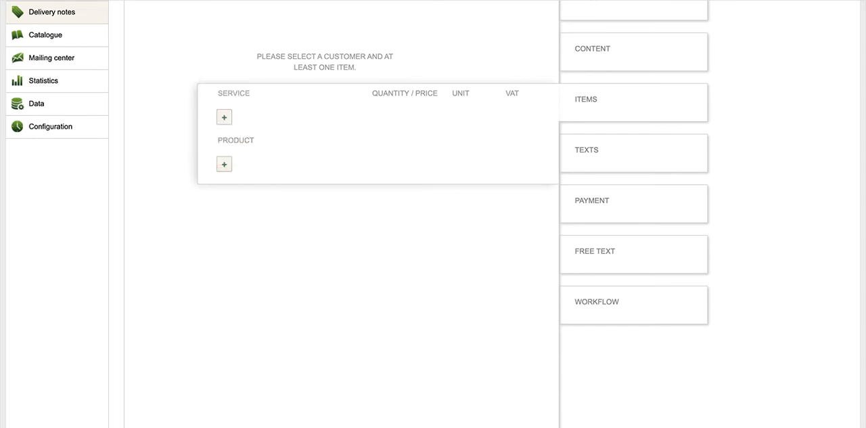
left_click(224, 117)
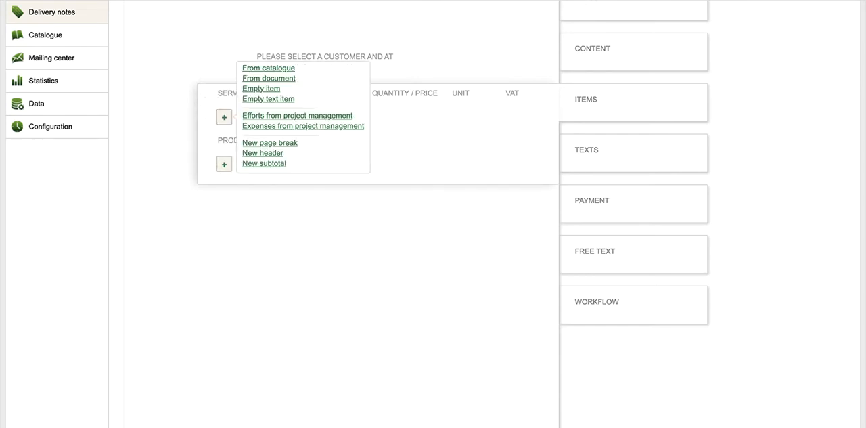
left_click(269, 68)
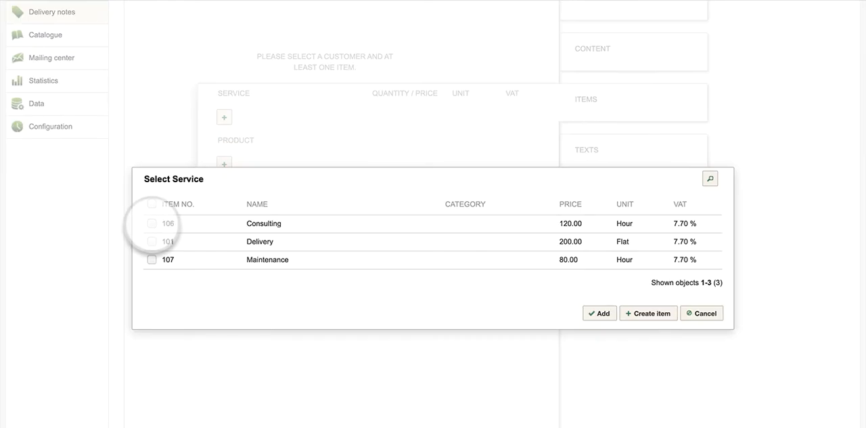
left_click(152, 224)
left_click(596, 314)
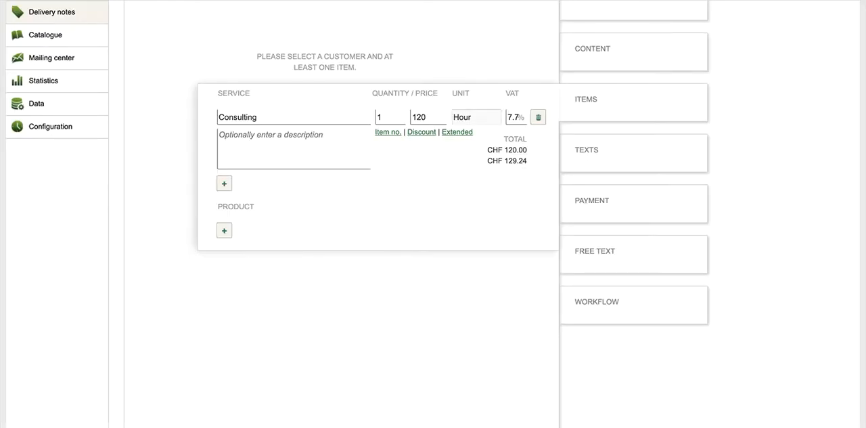
Add an empty service item named Training Email with quantity 6, price 85 and unit Hour, and move it above Consulting.
left_click(224, 183)
left_click(237, 144)
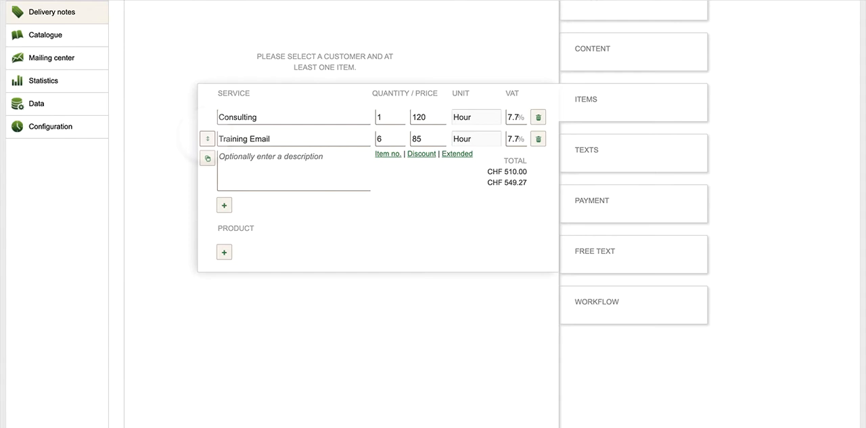
left_click_drag(208, 139, 207, 117)
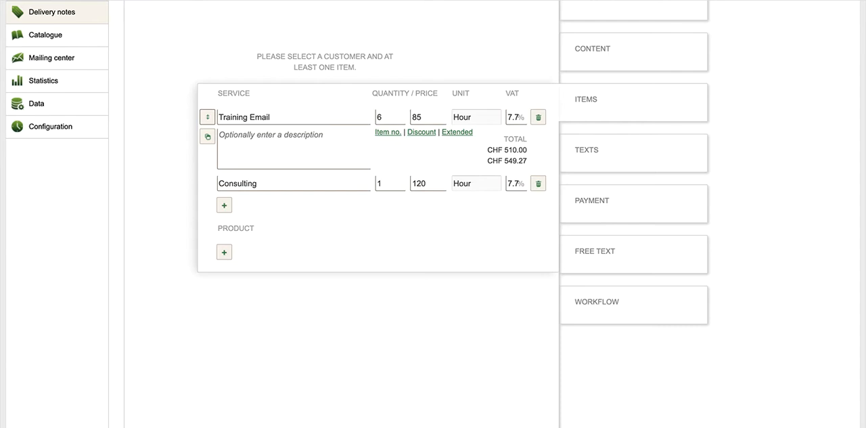
left_click(224, 204)
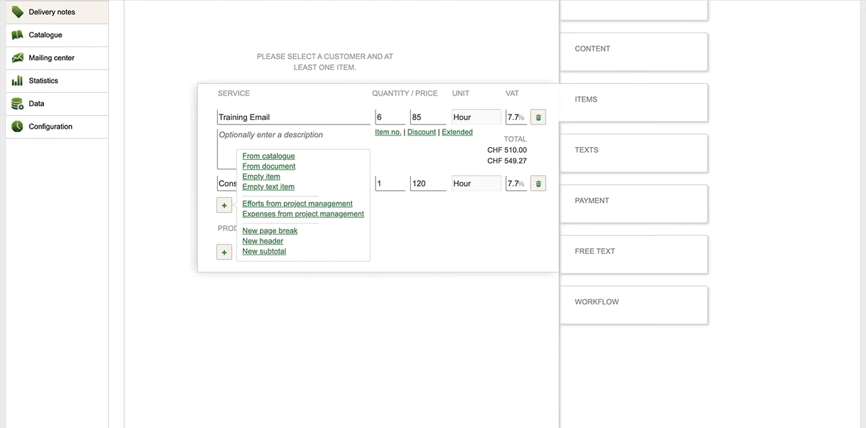
mouse_move(208, 117)
Add the product AC/DC Converter 200Watts from the catalogue to the invoice items.
left_click(224, 251)
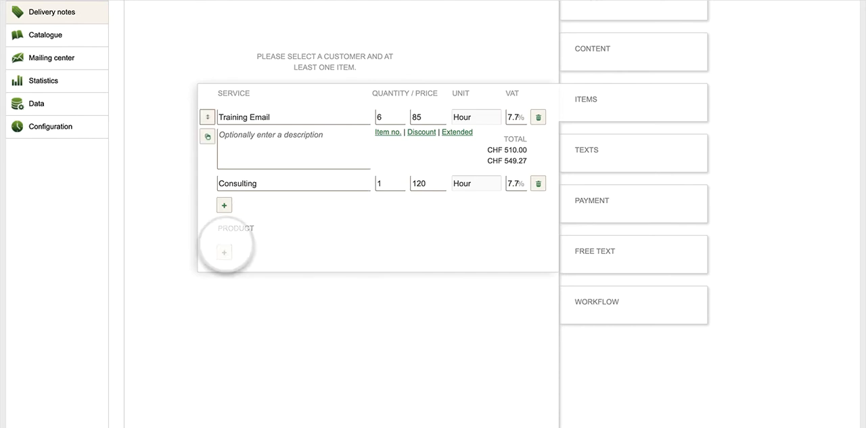
left_click(253, 199)
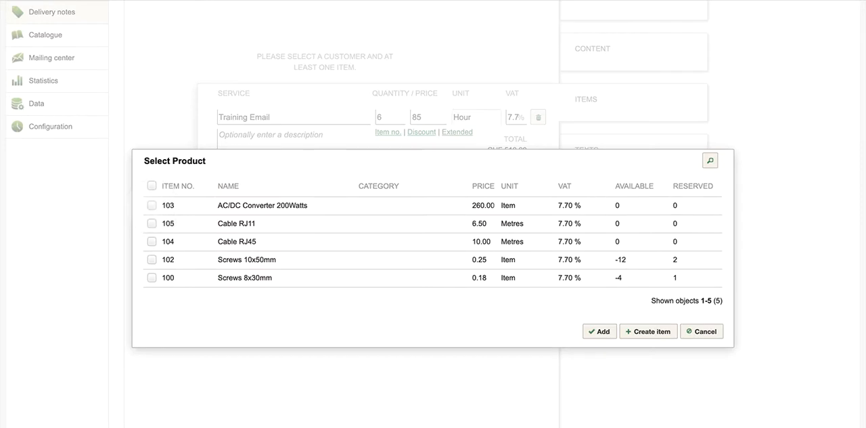
left_click(599, 331)
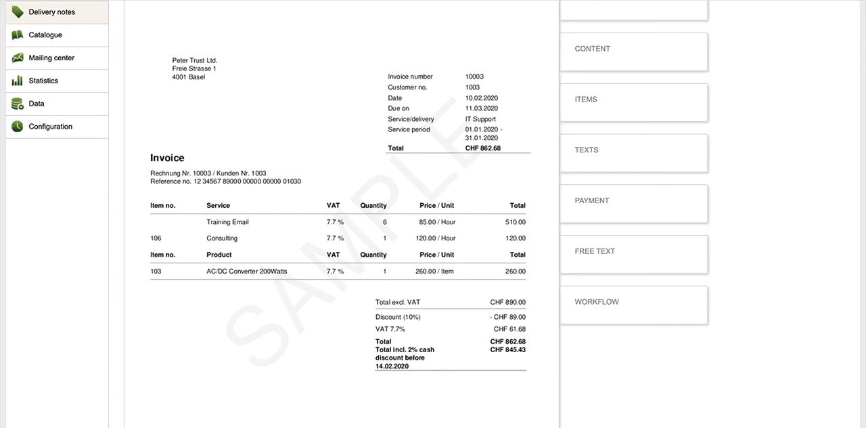
Enter the invoice introduction "Thank you for you order." and the conditions "Our terms and conditions apply.".
left_click(582, 147)
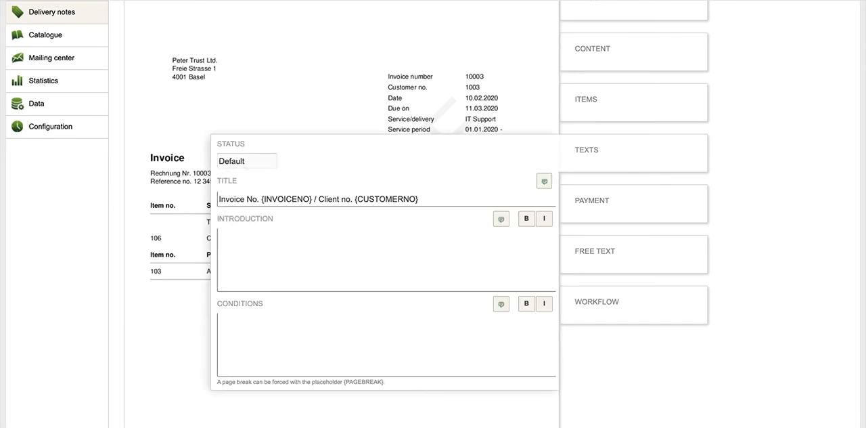
left_click(244, 256)
type("Thank you for you order.")
left_click(223, 319)
type("Our terms and conditions apply.")
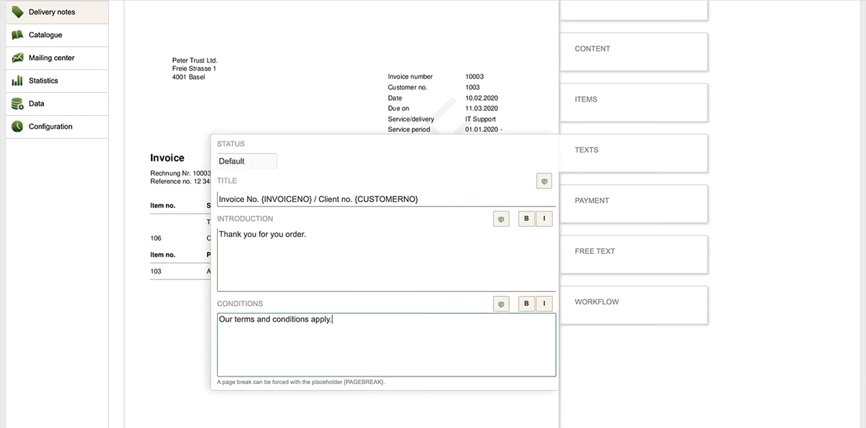
left_click(544, 181)
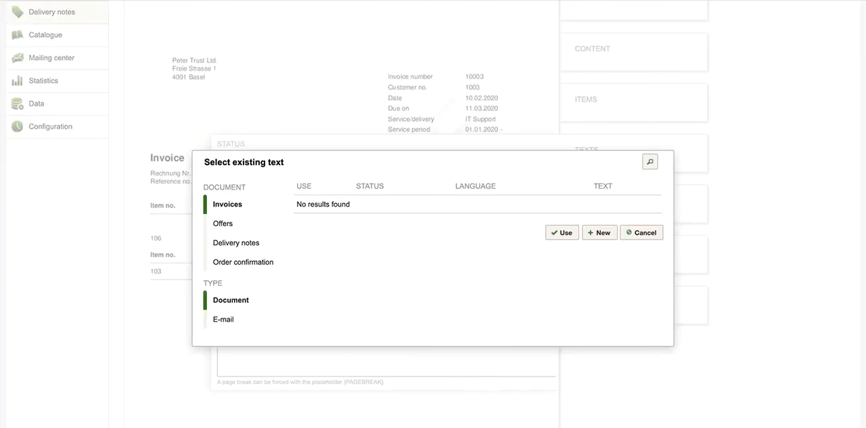
key("Escape")
Assign the bank account and the My ISR inpayment slip to the invoice, and check the PayPal, Payrexx and PostFinance link options.
left_click(592, 201)
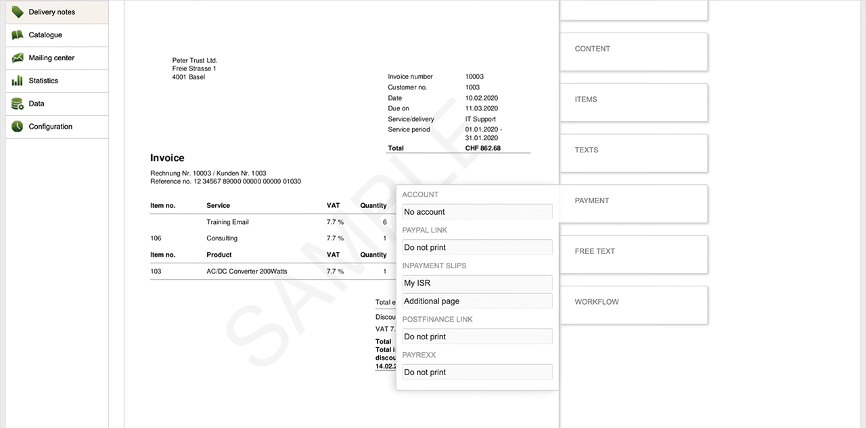
left_click(477, 211)
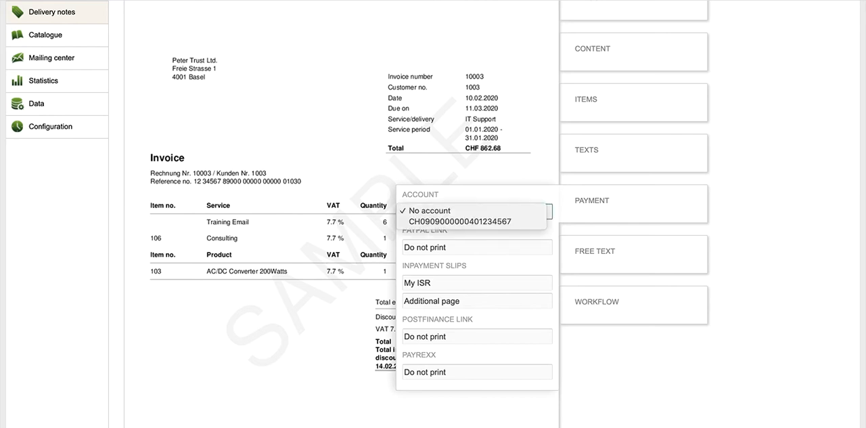
left_click(460, 219)
left_click(477, 282)
left_click(423, 294)
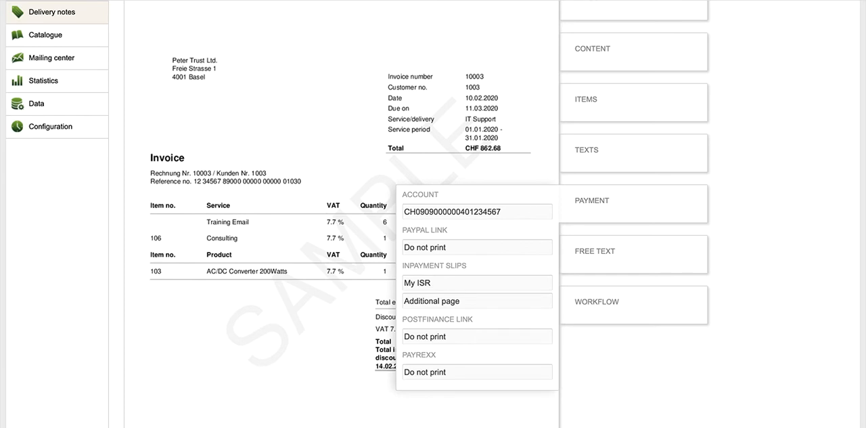
left_click(477, 247)
left_click(467, 247)
left_click(421, 374)
left_click(418, 338)
Activate the payment reminder 2 days after the due date and the 1st reminder by e-mail to the customer, and save the invoice.
left_click(595, 301)
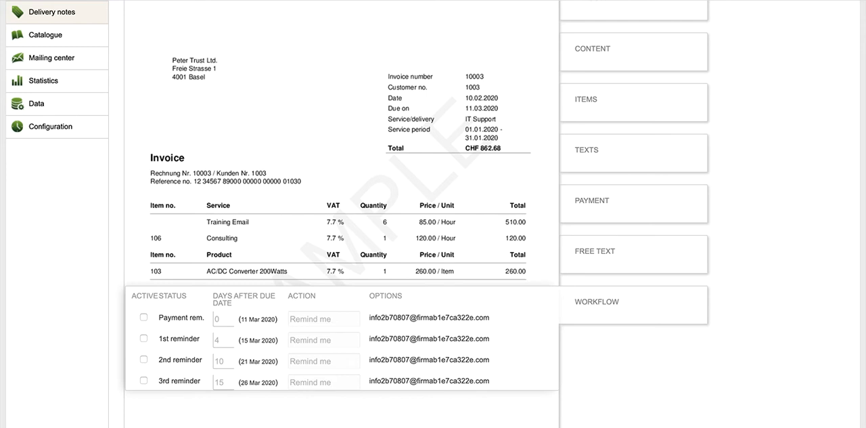
left_click(143, 317)
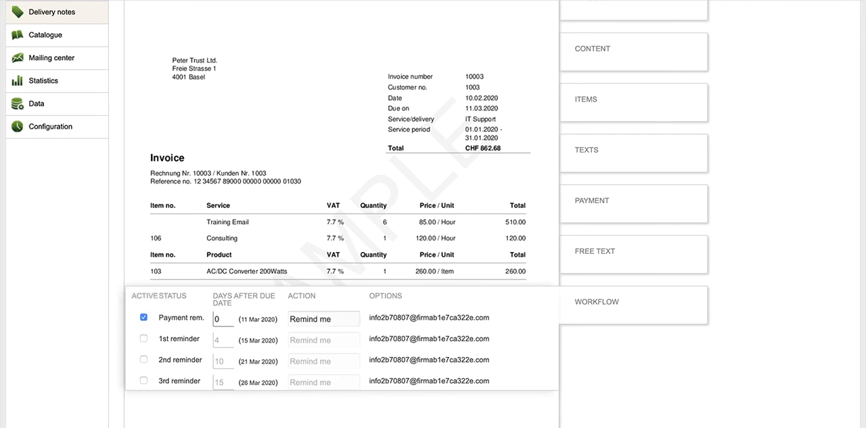
type("2")
left_click(143, 337)
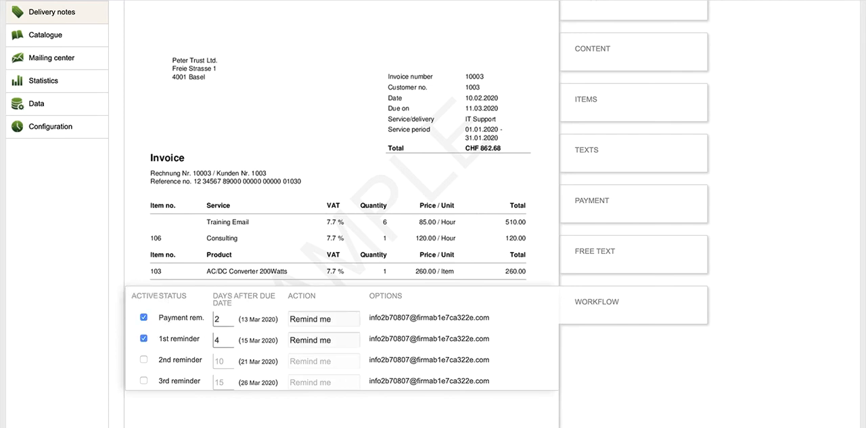
left_click(305, 329)
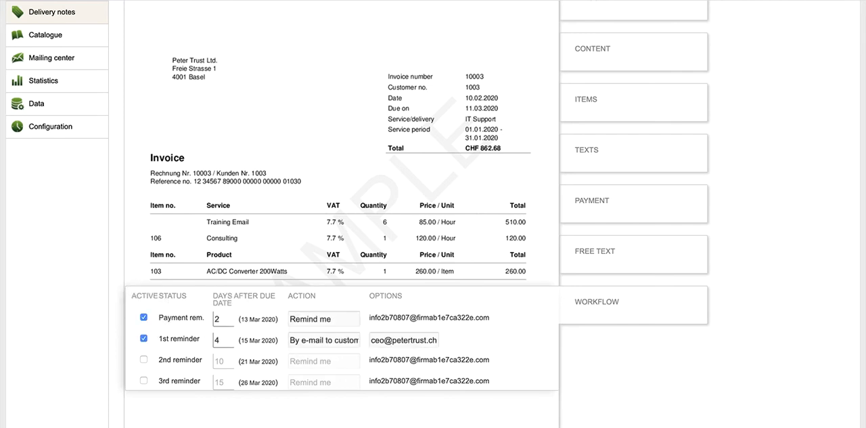
scroll(342, 214, "up", 3)
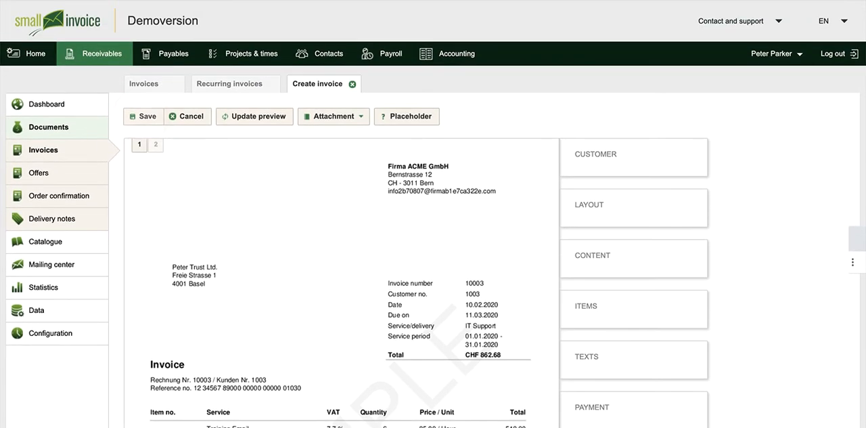
left_click(146, 117)
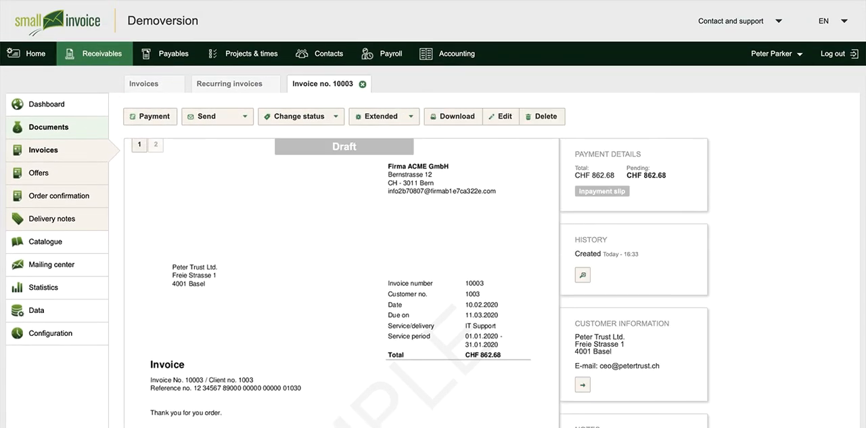
left_click(217, 117)
left_click(446, 116)
left_click(292, 117)
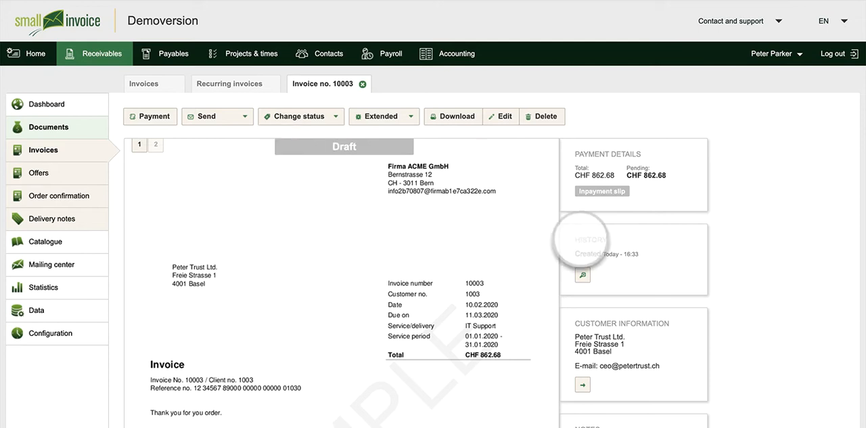
left_click(381, 117)
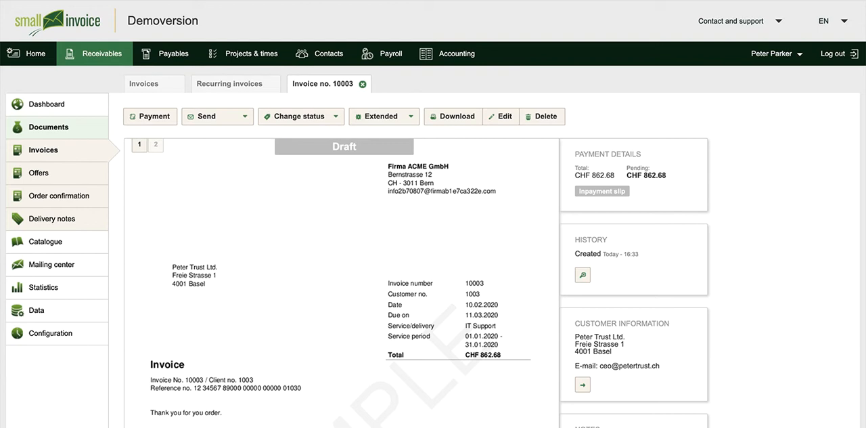
Create and save a red inpayment slip designated My company account, with the subscriber number, Postfinance AG bank details, recipient My company, its address and IBAN.
left_click(40, 333)
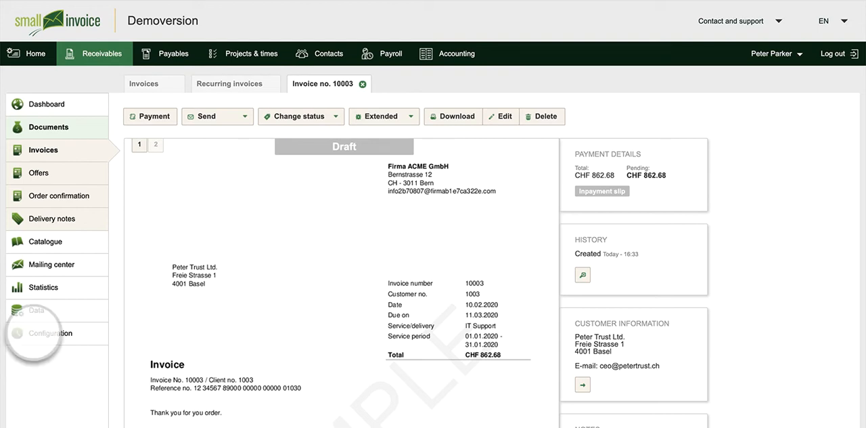
left_click(57, 288)
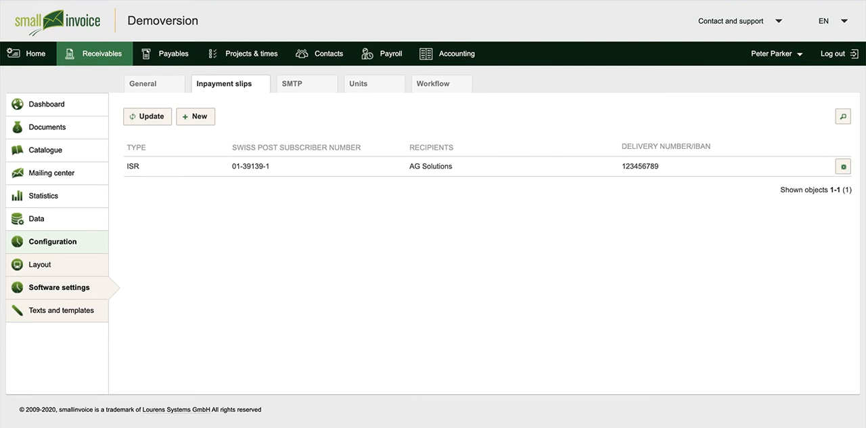
left_click(196, 117)
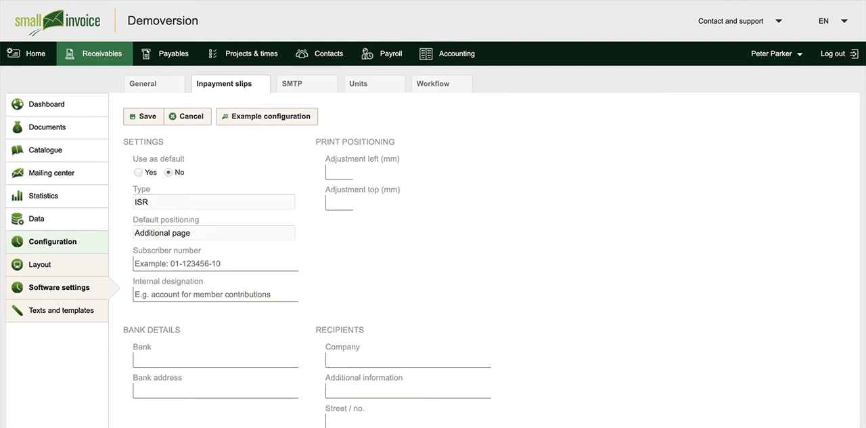
left_click(176, 202)
left_click(174, 223)
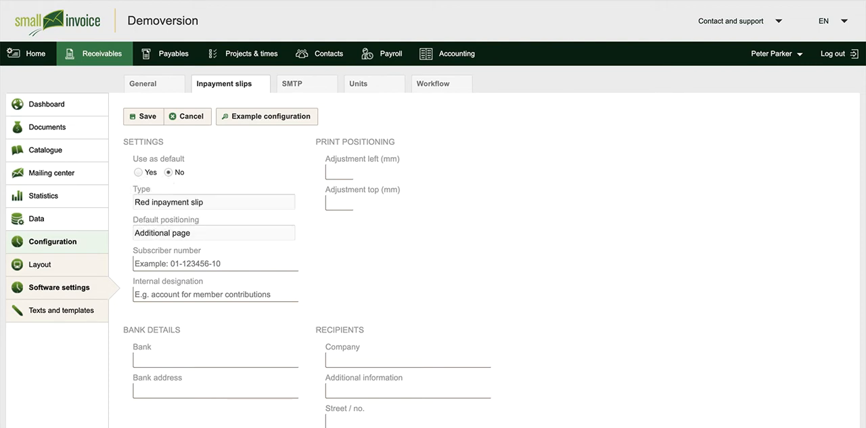
scroll(433, 271, "down", 3)
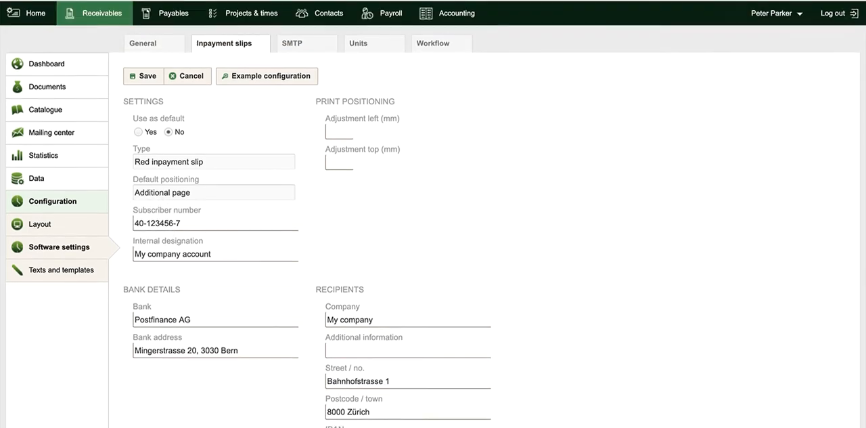
left_click(142, 116)
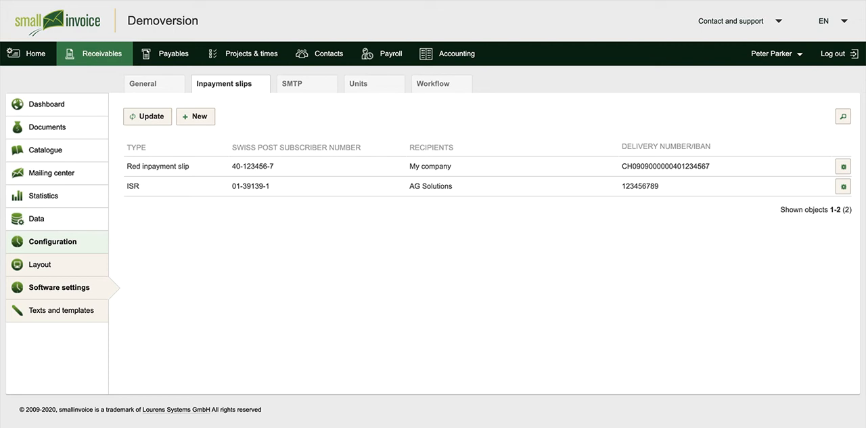
Create an ISR inpayment slip designated Company Account with Postfinance AG, recipient My Company and its delivery number, and start its test print.
left_click(195, 116)
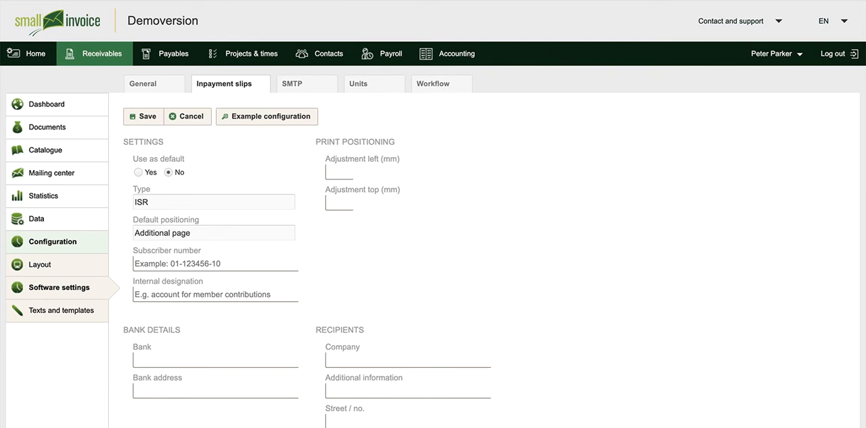
left_click(267, 116)
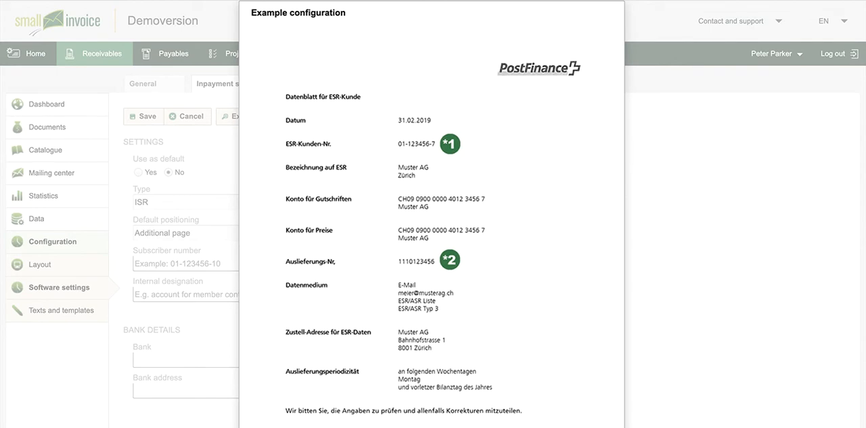
key("Escape")
scroll(433, 213, "down", 2)
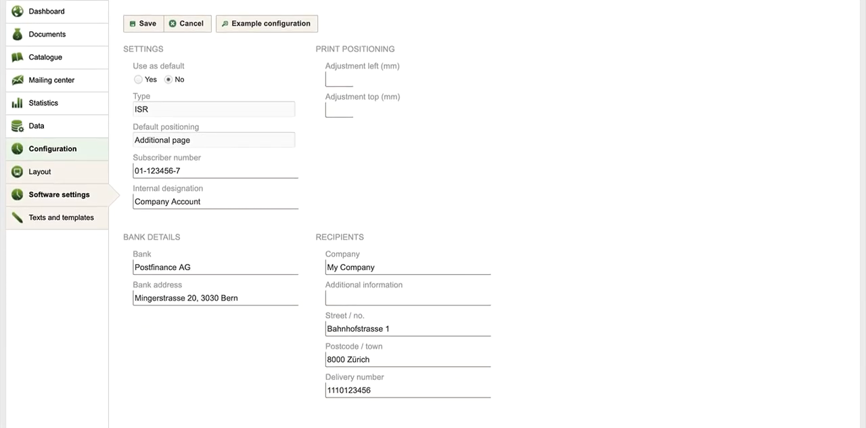
scroll(433, 213, "up", 2)
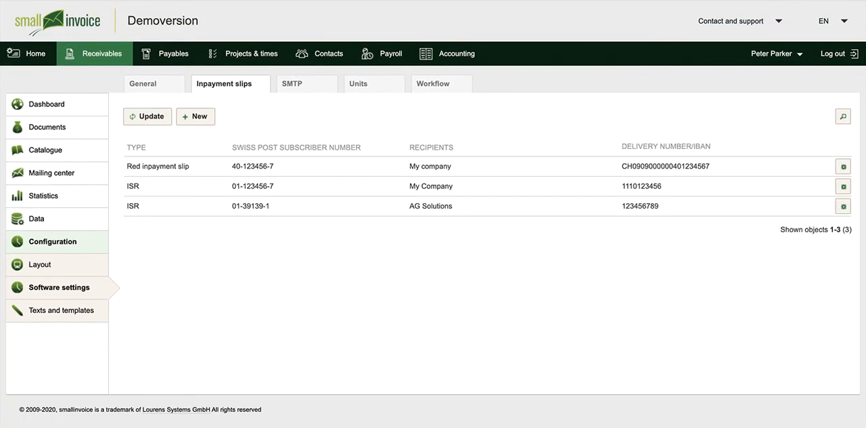
left_click(133, 188)
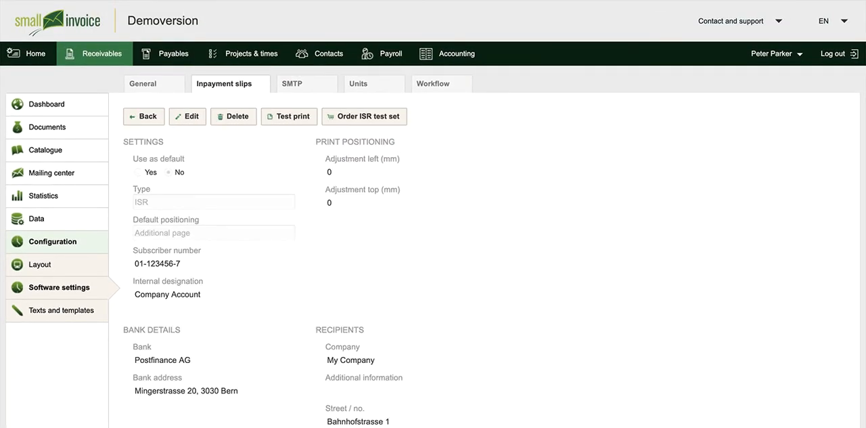
left_click(283, 116)
Go to the invoice list and sort the invoices by status.
left_click(48, 127)
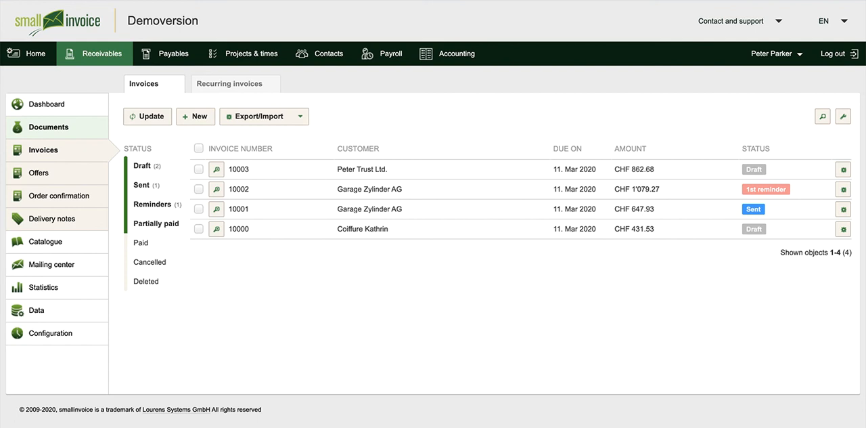
left_click(755, 148)
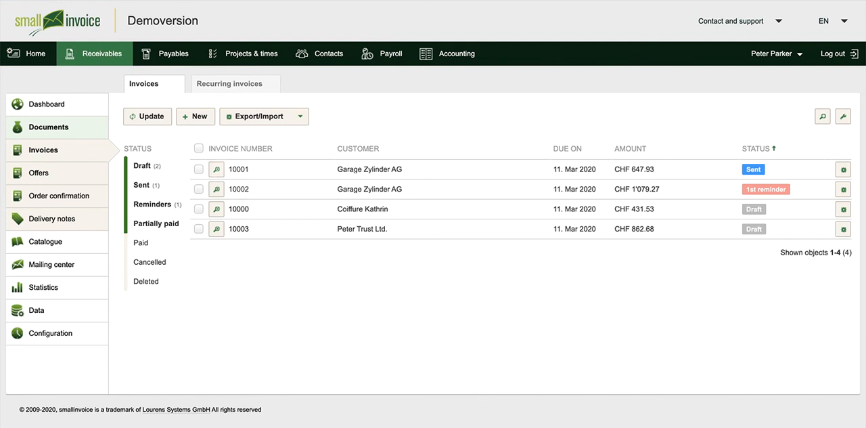
left_click(238, 172)
Check which columns can be shown in the invoice list and look at the recurring invoices overview.
left_click(842, 116)
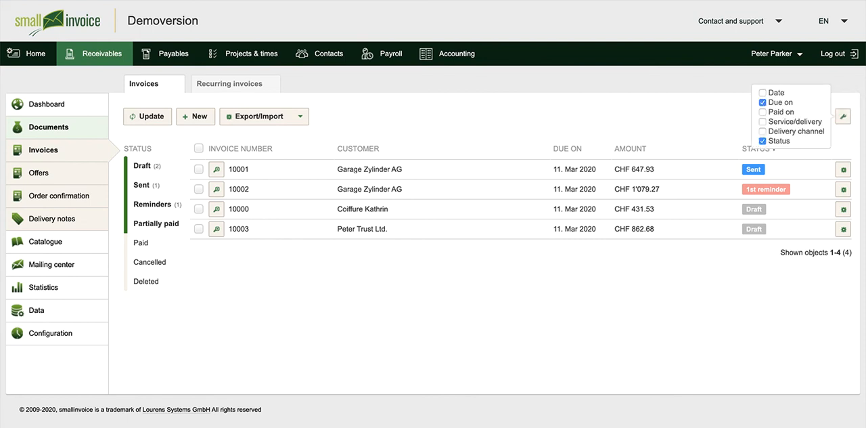
left_click(843, 117)
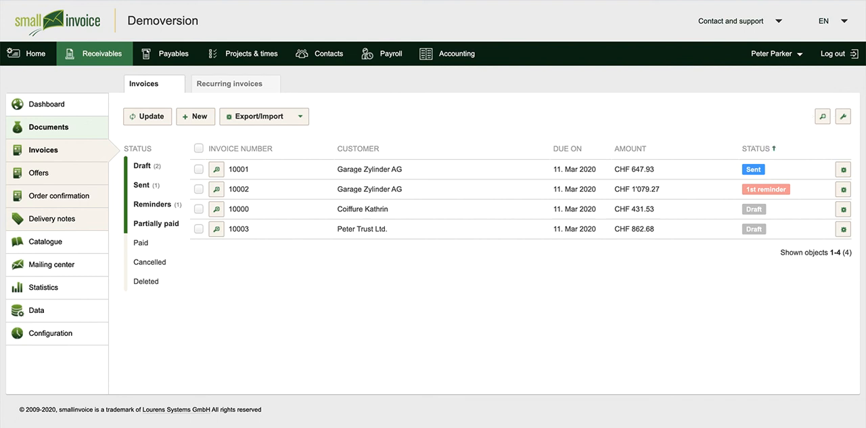
left_click(230, 84)
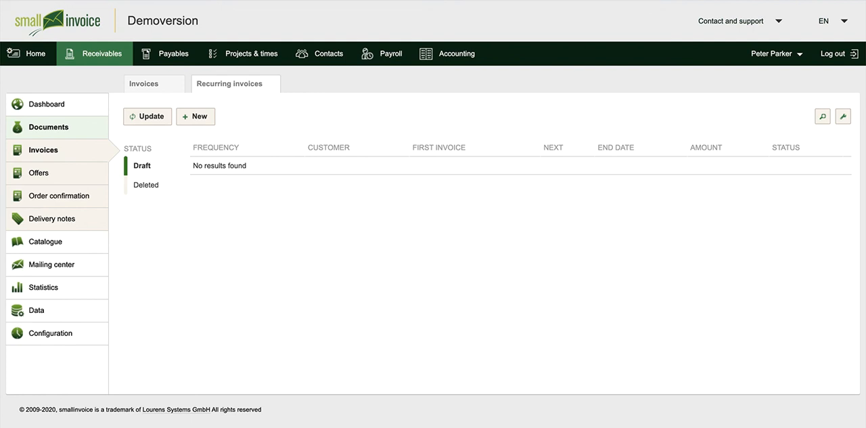
left_click(144, 83)
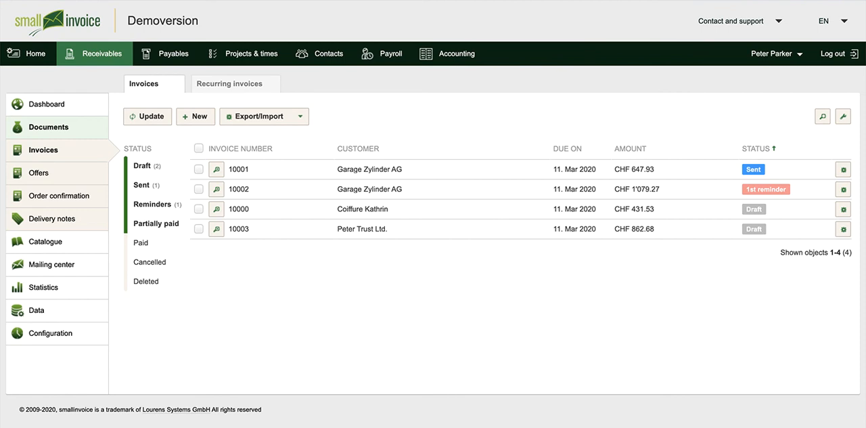
Upload the account statement abgleich.xml in ISO20022 format to the bank statements.
left_click(274, 118)
left_click(267, 150)
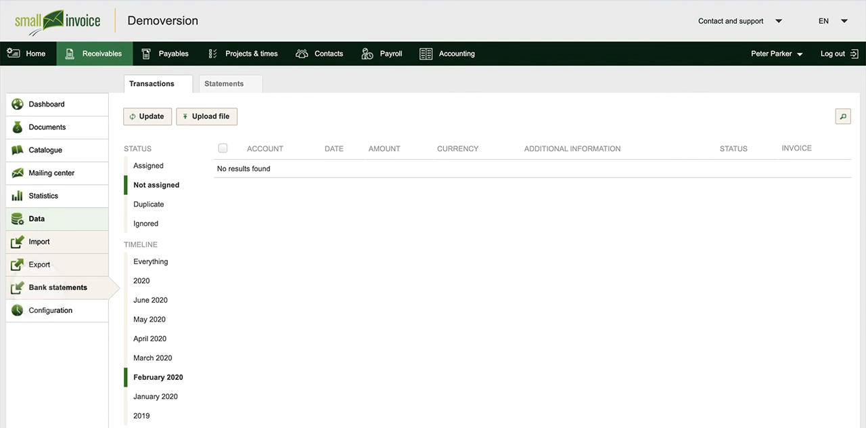
left_click(213, 116)
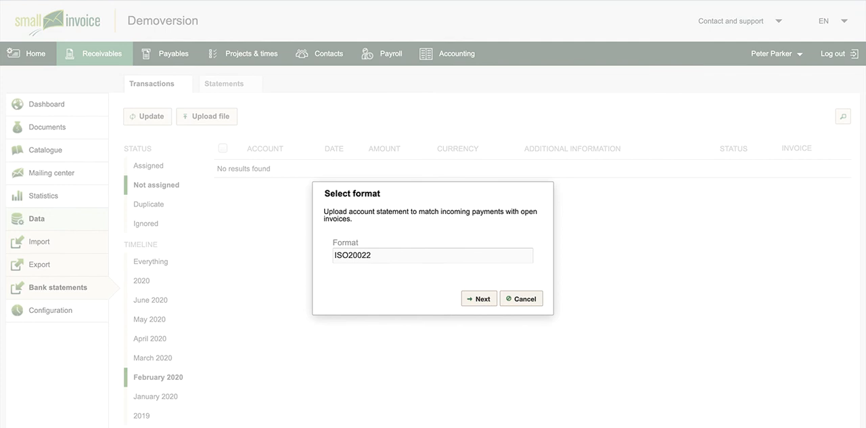
left_click(479, 298)
left_click(321, 245)
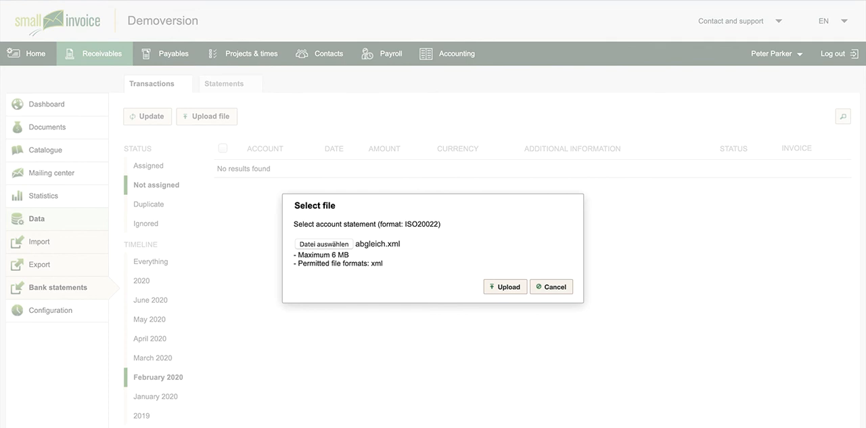
left_click(501, 287)
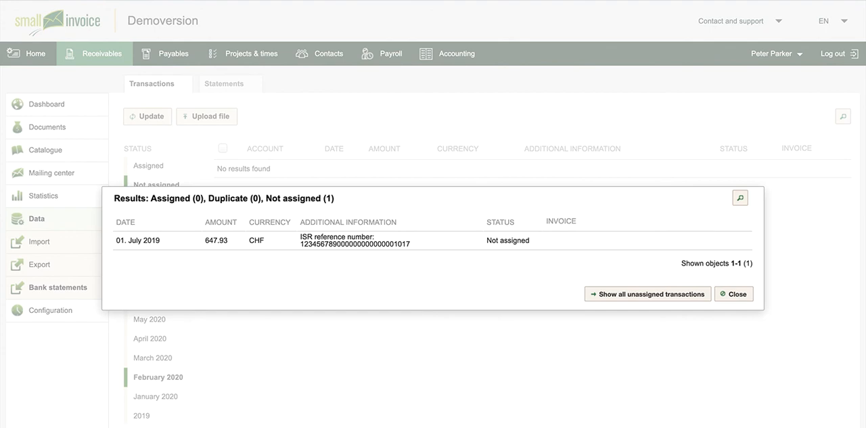
Show all unassigned transactions and assign the CHF 647.93 payment to the proposed Garage Zylinder AG invoice.
left_click(595, 294)
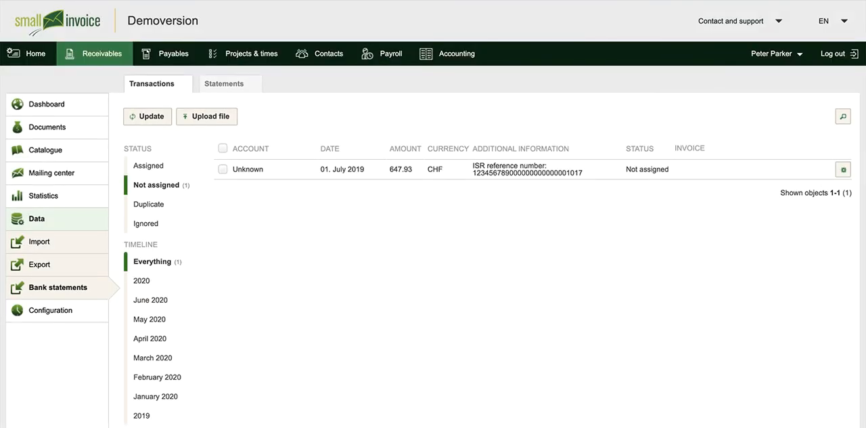
left_click(843, 171)
left_click(787, 170)
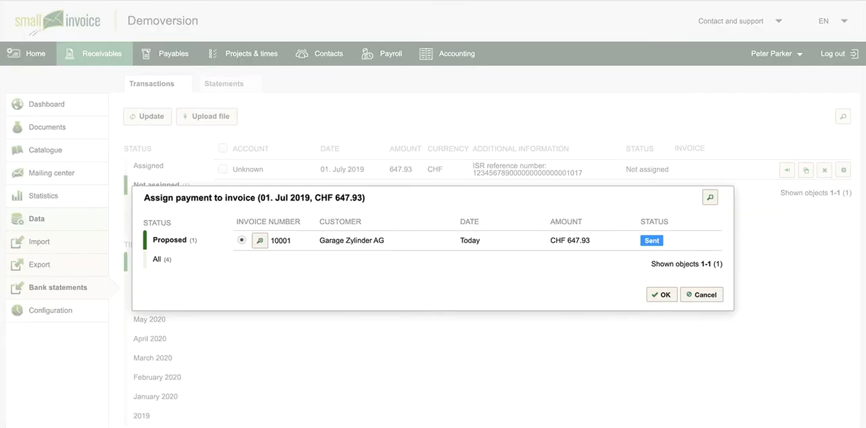
left_click(662, 294)
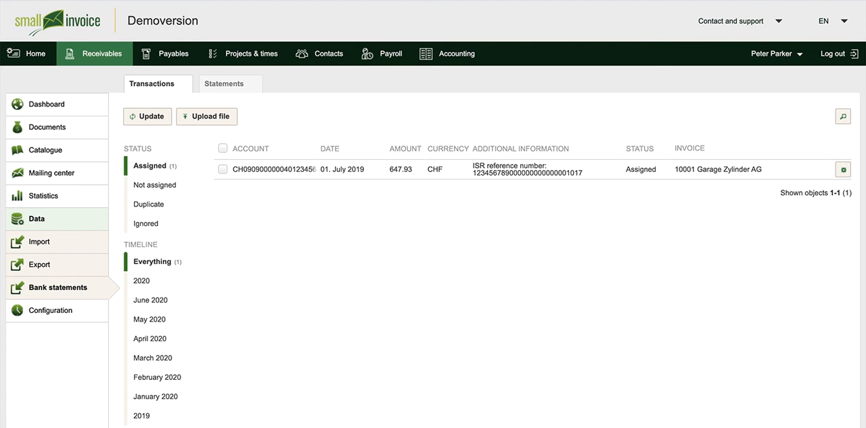
Open the overview of uploaded bank statements.
left_click(224, 84)
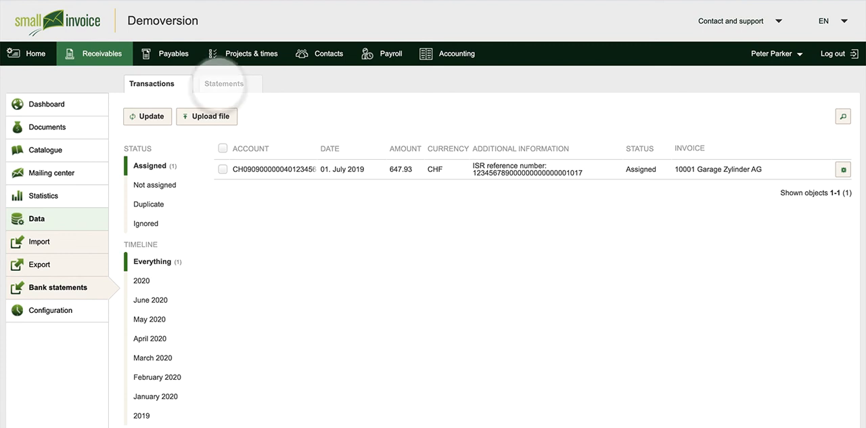